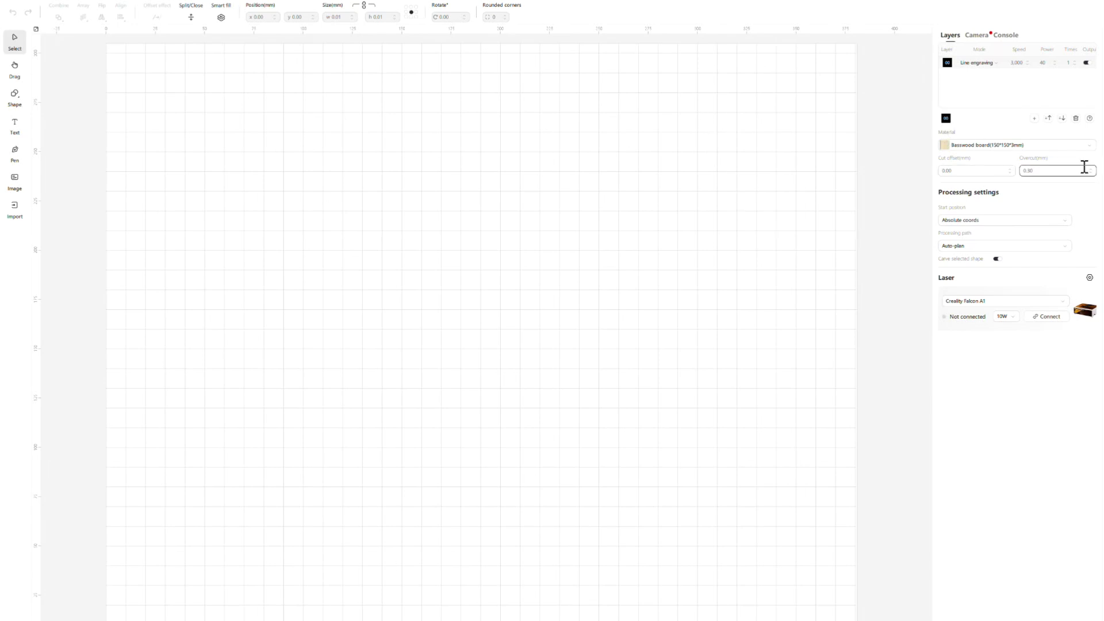
{"action": "left_click", "coordinate": [1042, 144]}
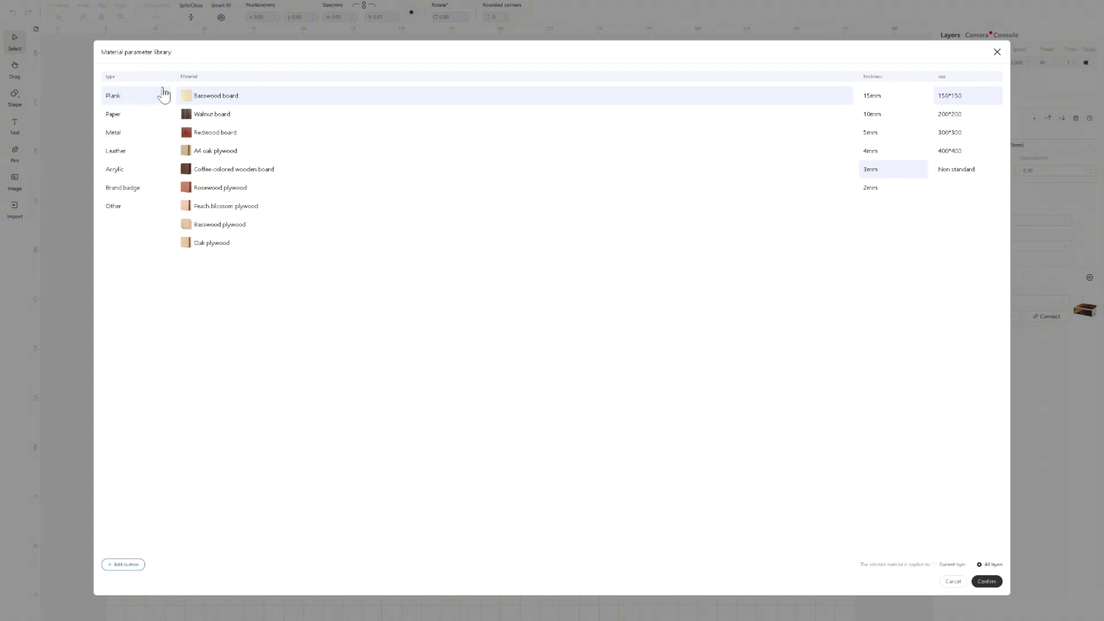
{"action": "left_click", "coordinate": [126, 117]}
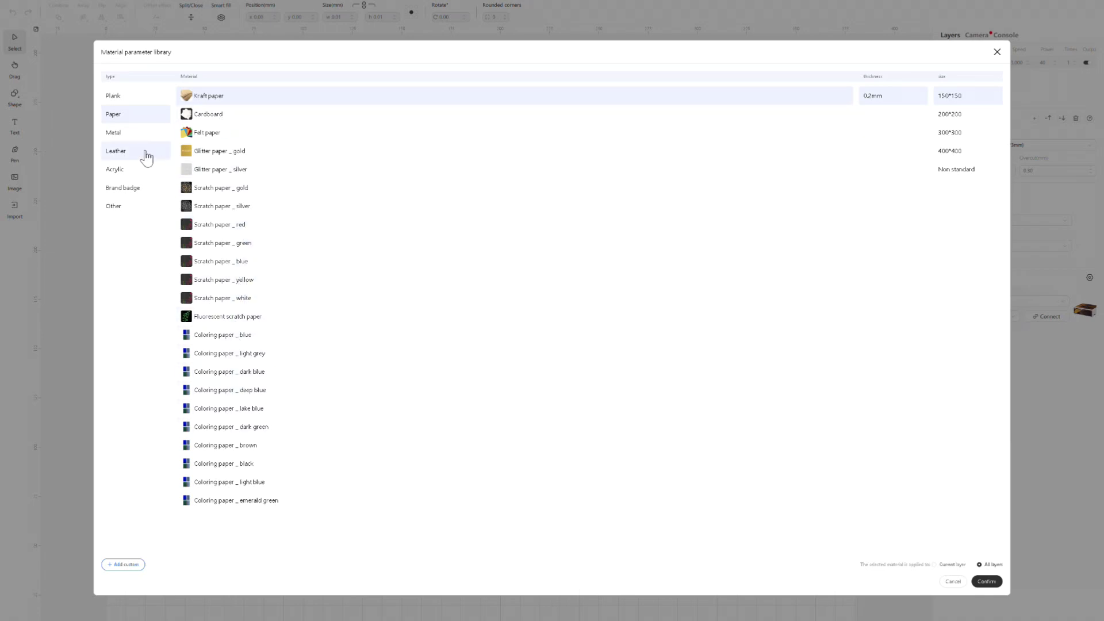
{"action": "left_click", "coordinate": [114, 137]}
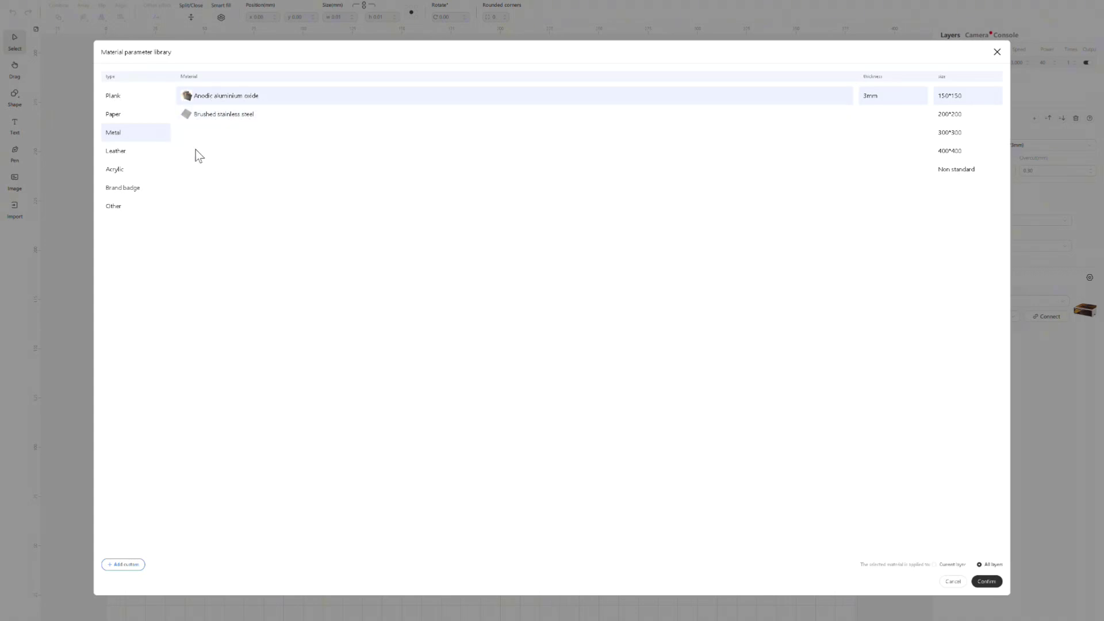
{"action": "left_click", "coordinate": [122, 154]}
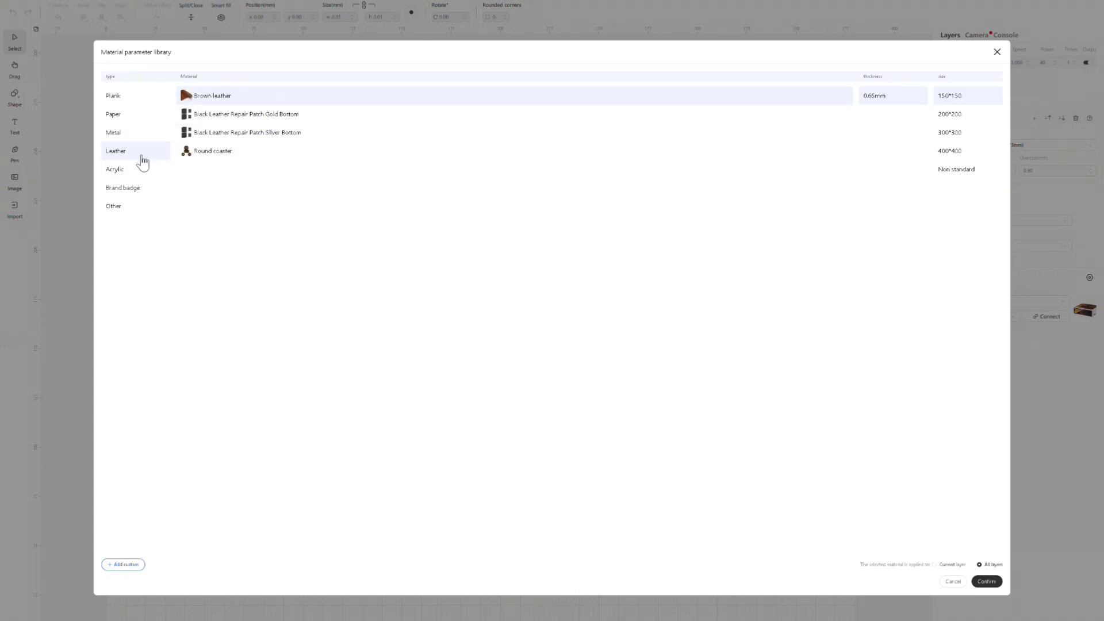
{"action": "left_click", "coordinate": [150, 170]}
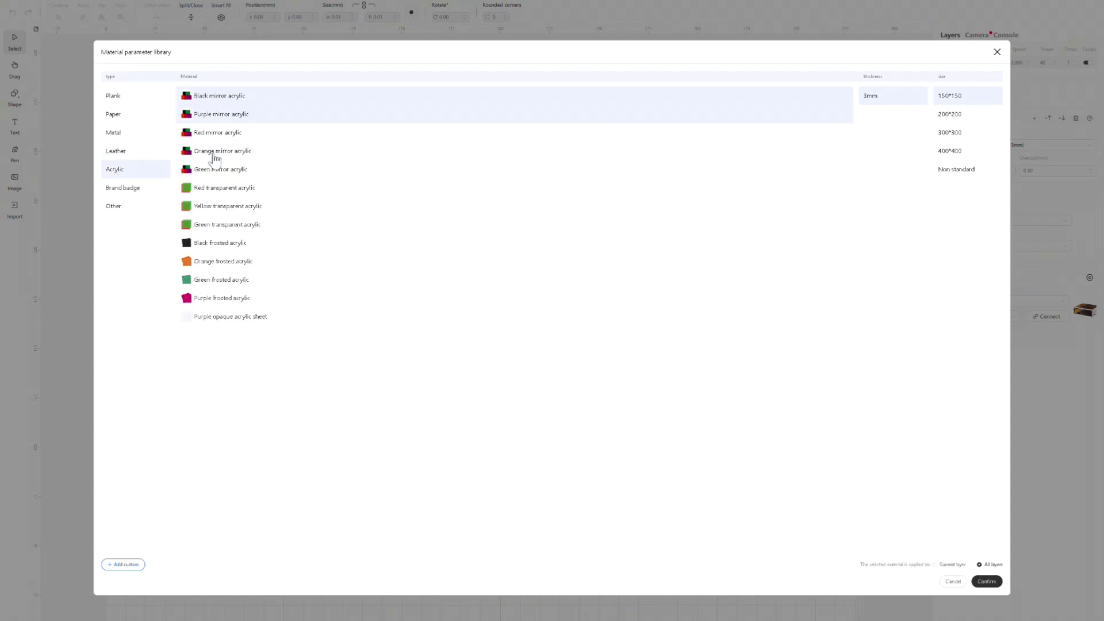
{"action": "left_click", "coordinate": [125, 190]}
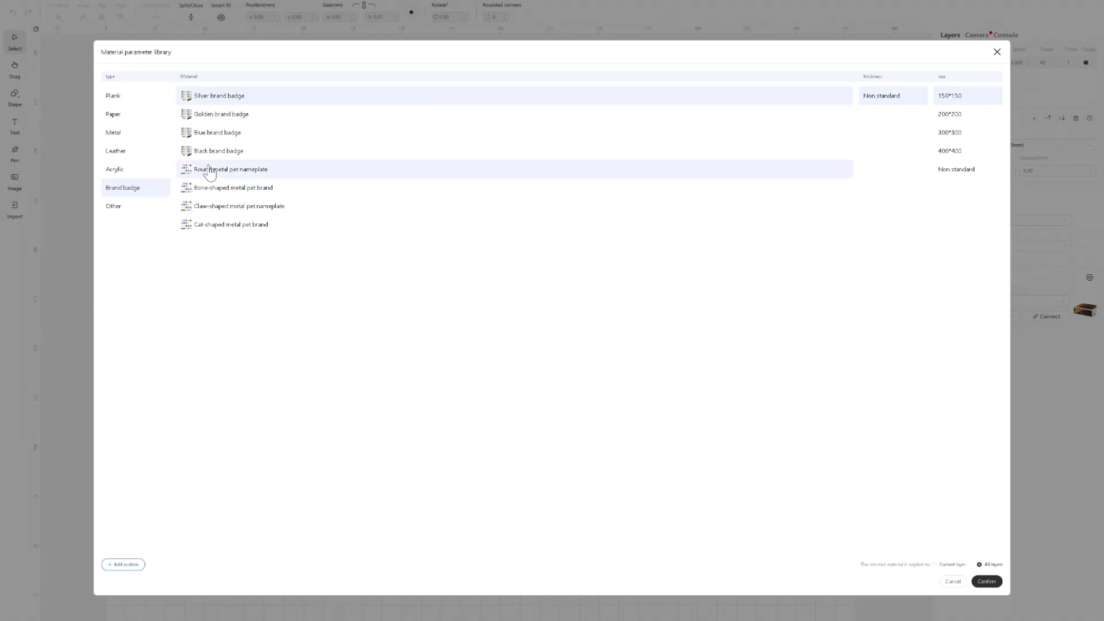
{"action": "left_click", "coordinate": [123, 208]}
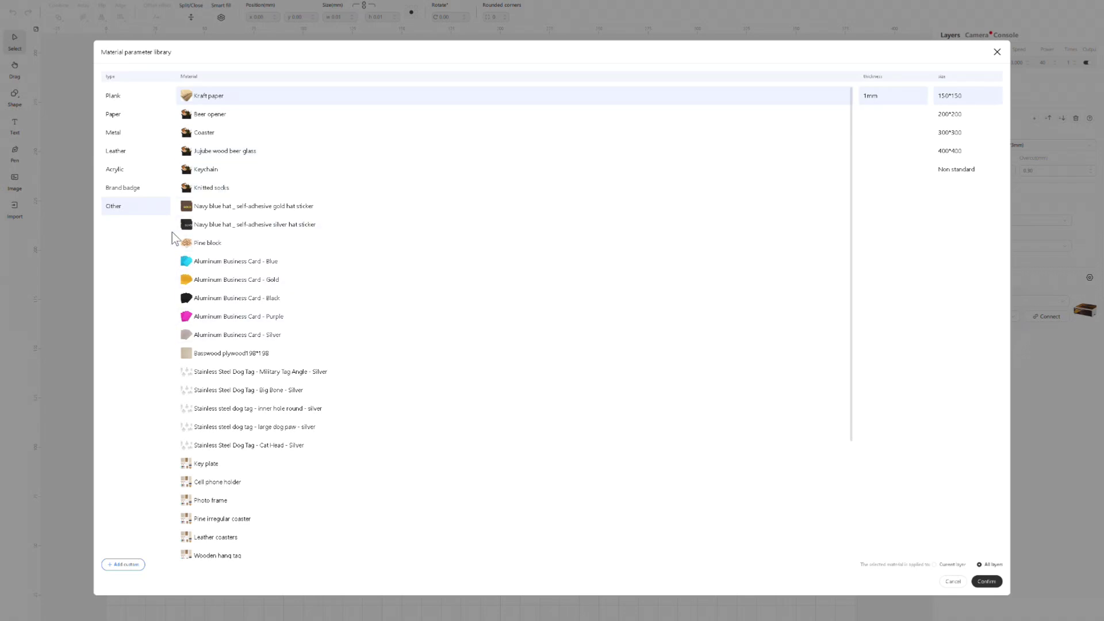
{"action": "key", "text": "Escape"}
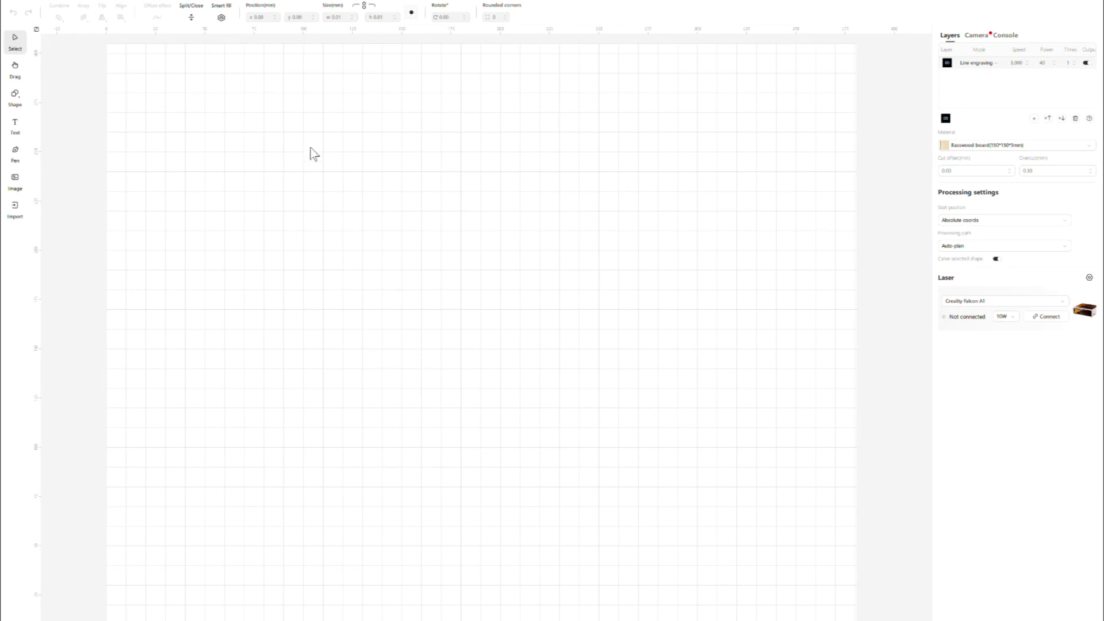
{"action": "left_click", "coordinate": [221, 17]}
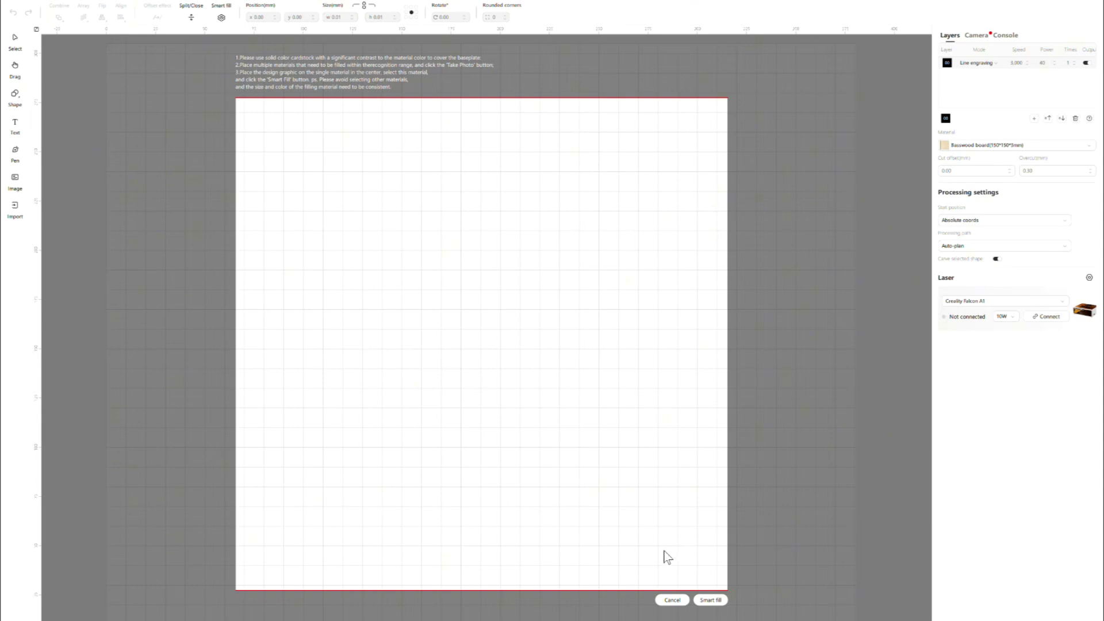
{"action": "left_click", "coordinate": [673, 600]}
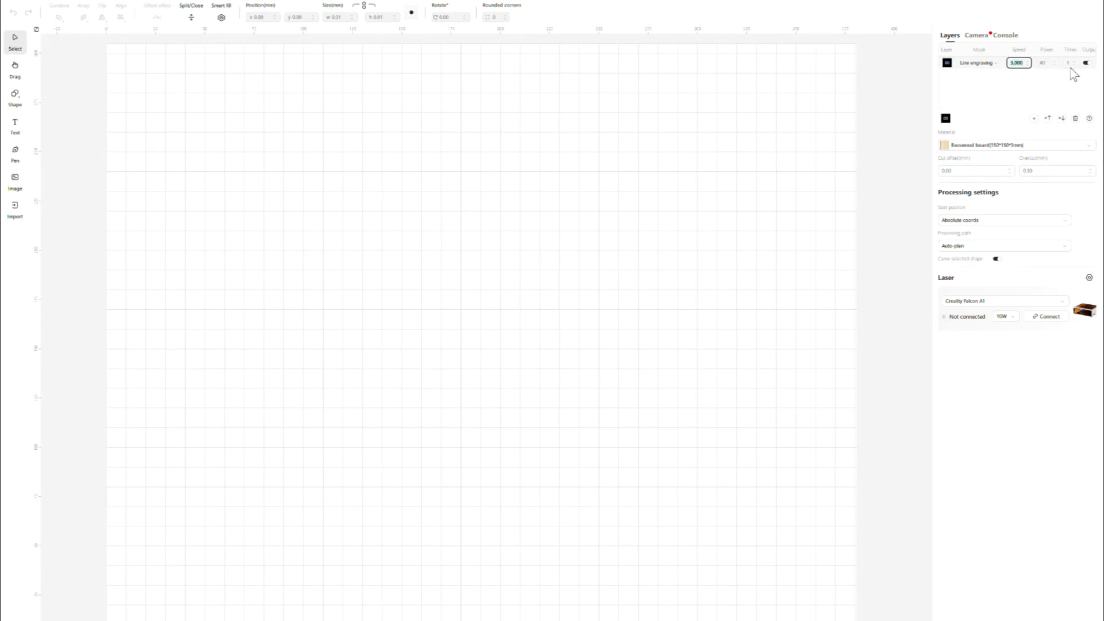
- Keep Creality Falcon Camera as the selected camera and connect the Falcon A1 laser
{"action": "left_click", "coordinate": [977, 36]}
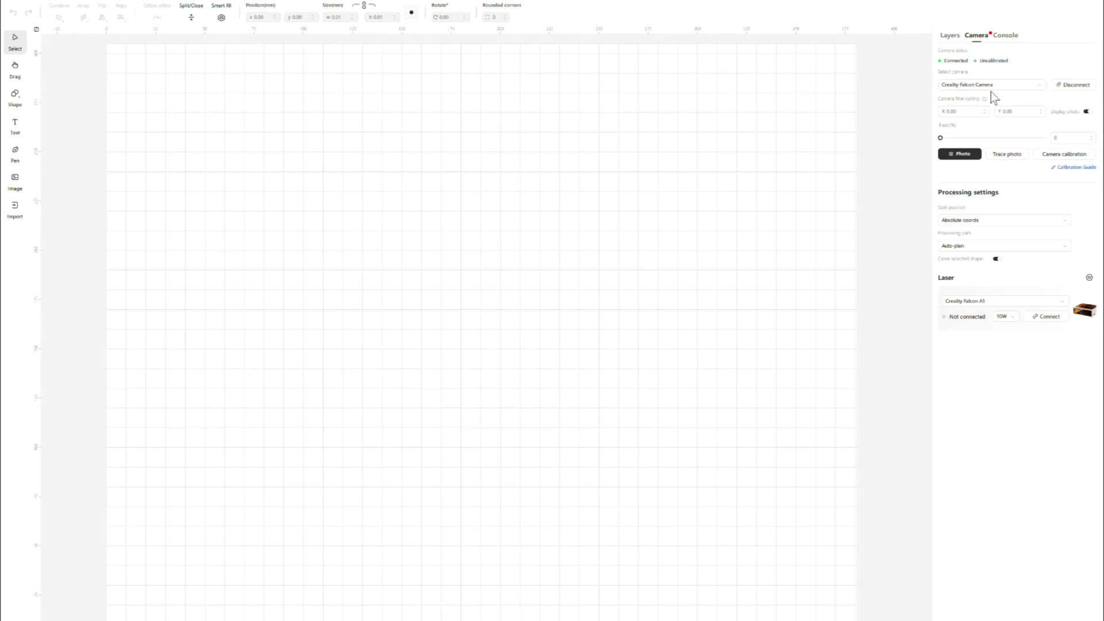
{"action": "left_click", "coordinate": [1023, 87]}
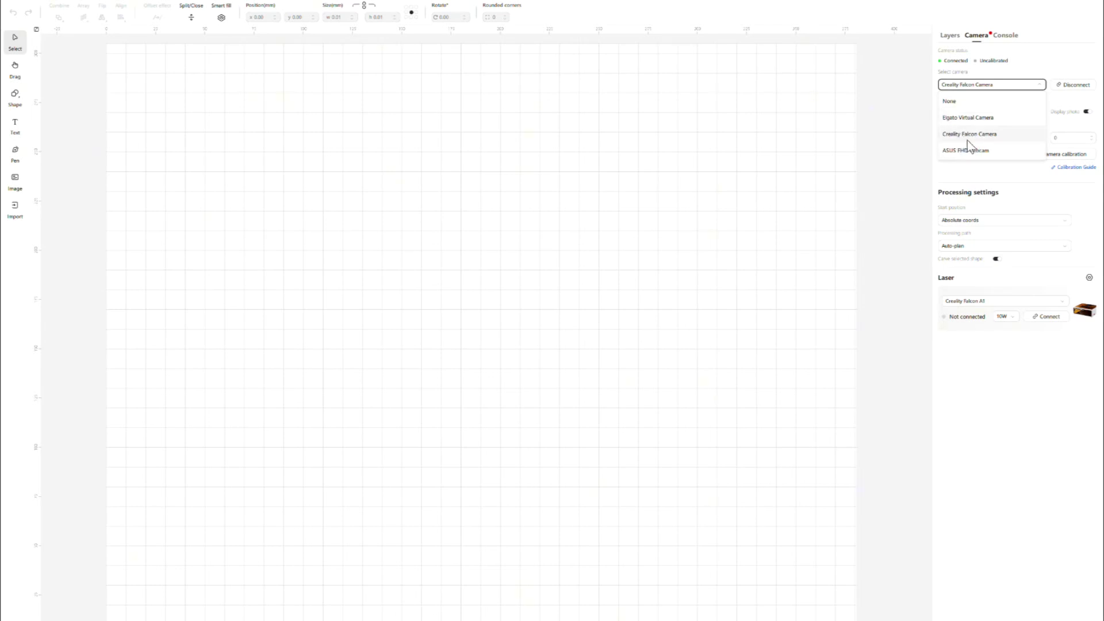
{"action": "left_click", "coordinate": [1038, 64]}
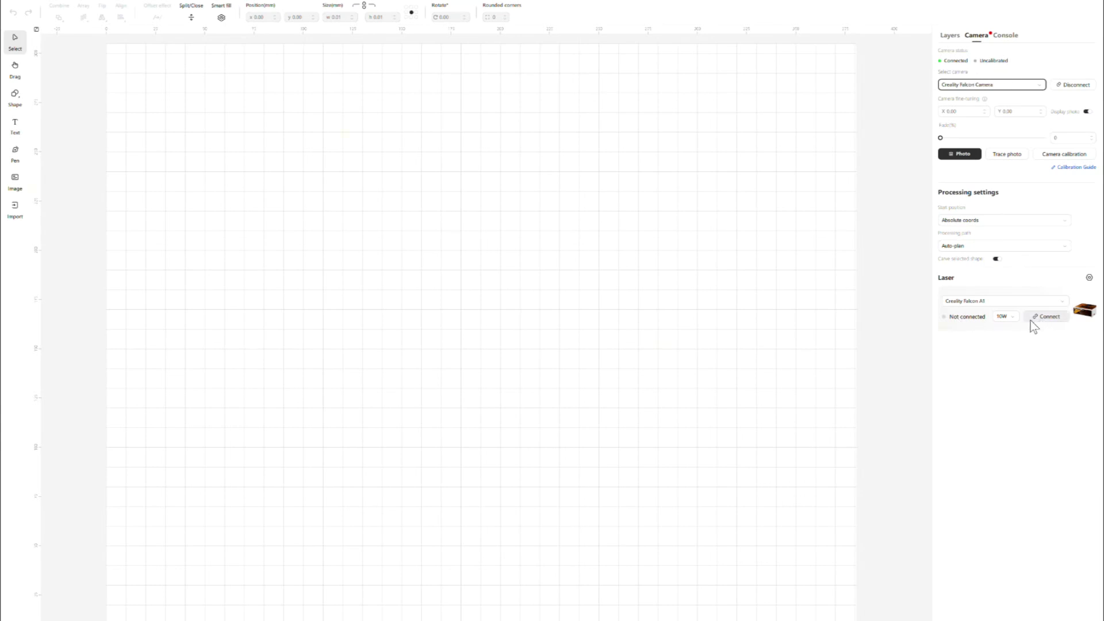
{"action": "left_click", "coordinate": [1050, 316]}
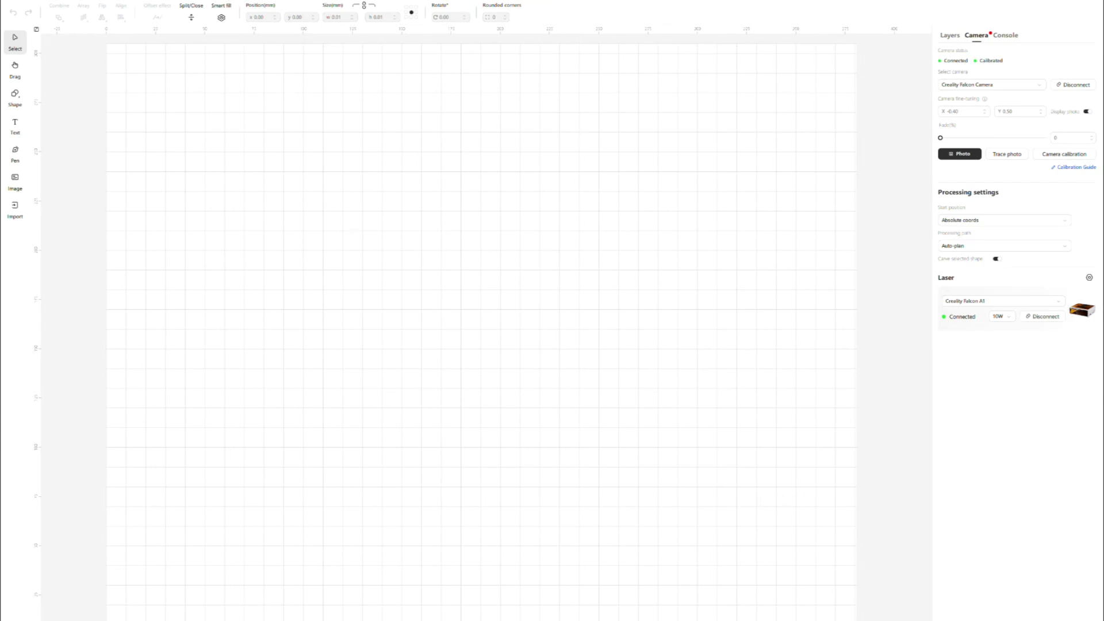
- Import the Untitled design (1) image, trace it, and move it up and to the right
{"action": "left_click", "coordinate": [15, 209]}
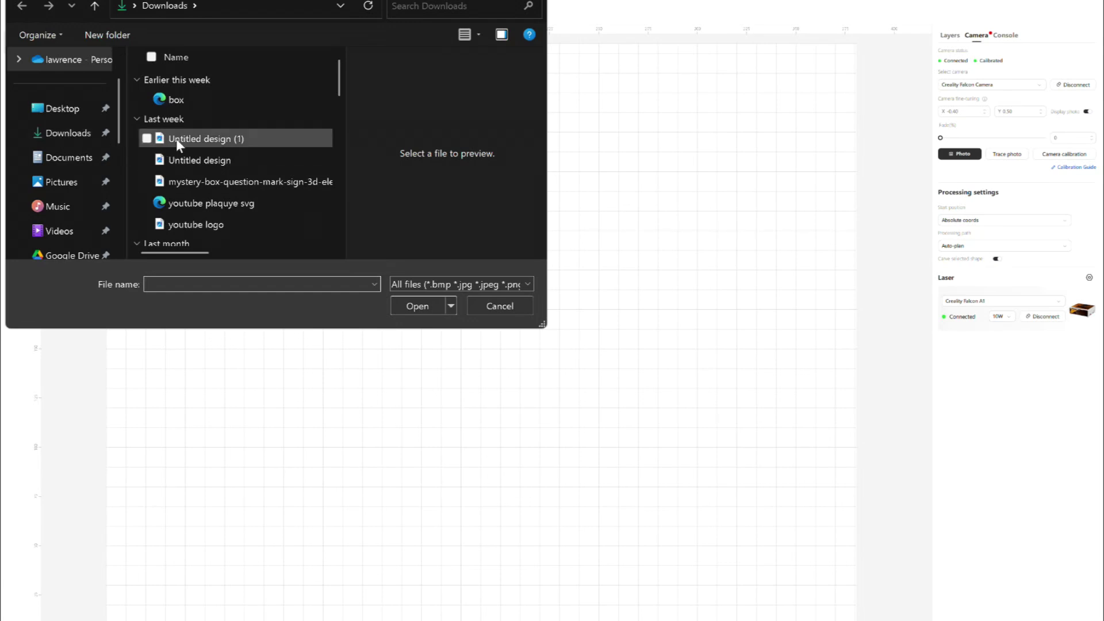
{"action": "double_click", "coordinate": [201, 139]}
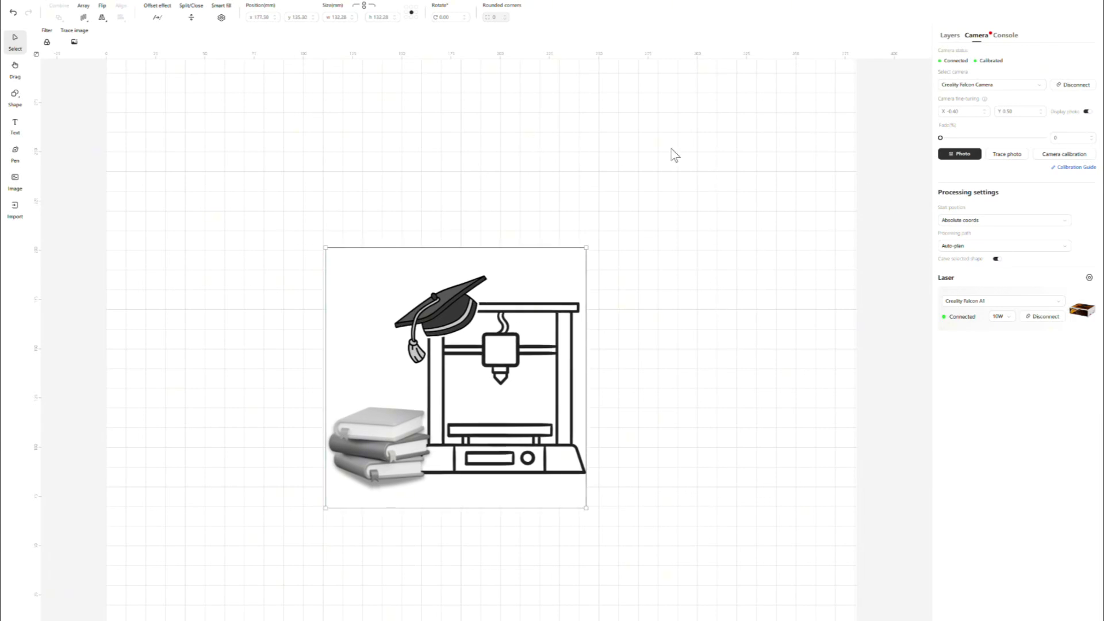
{"action": "left_click", "coordinate": [1007, 154]}
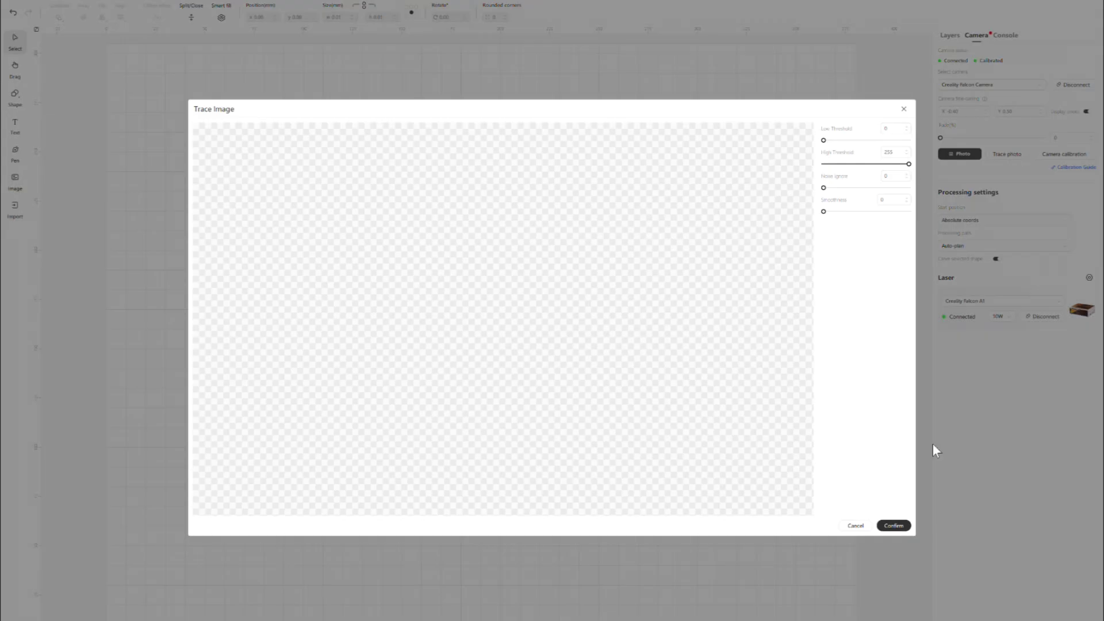
{"action": "left_click", "coordinate": [894, 526]}
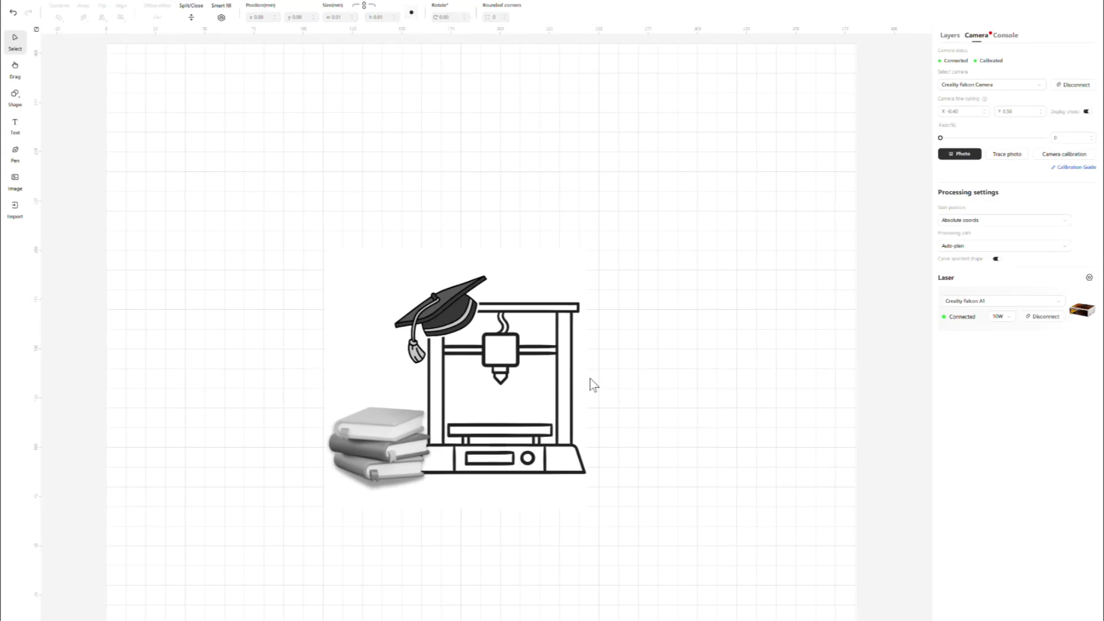
{"action": "left_click_drag", "start_coordinate": [495, 348], "coordinate": [556, 304]}
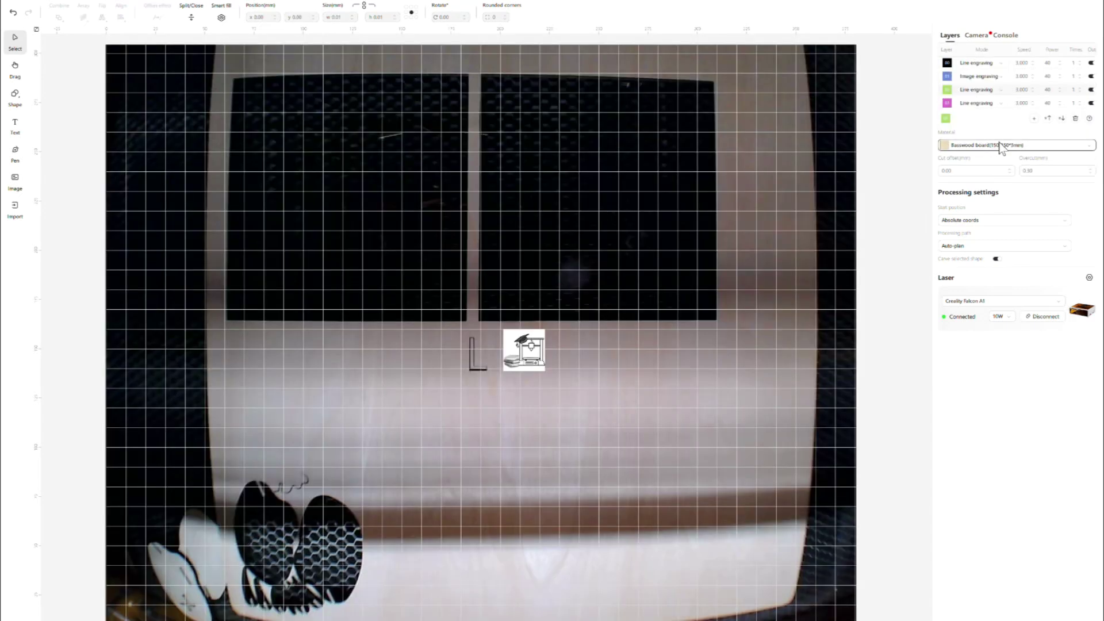
- Keep Basswood board as the material and drag the printer image left of the L mark
{"action": "left_click", "coordinate": [1007, 146]}
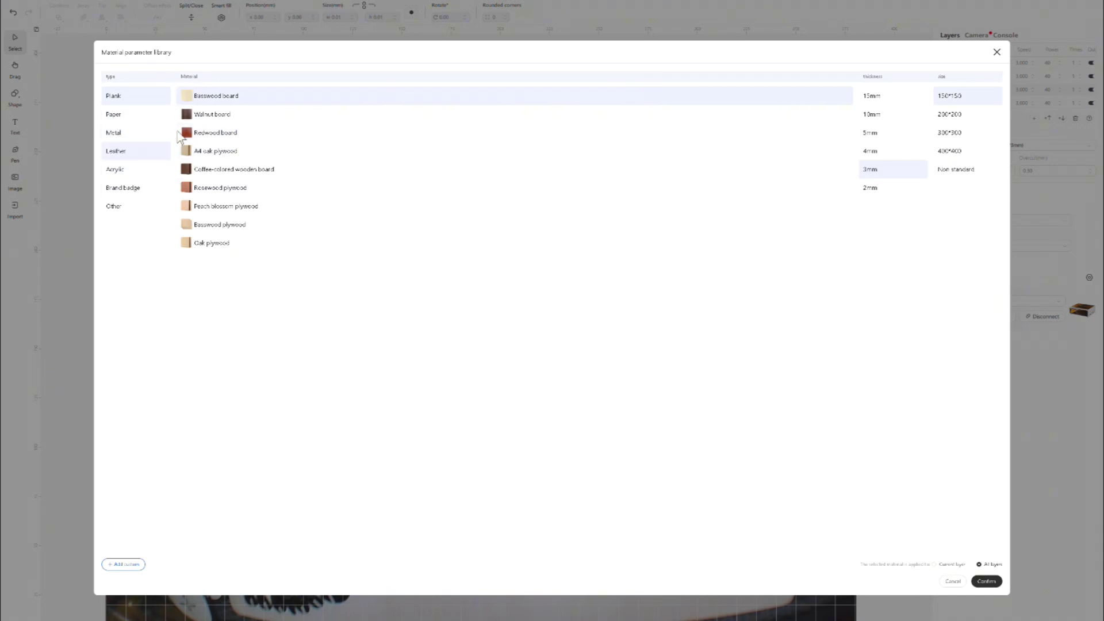
{"action": "left_click", "coordinate": [997, 52]}
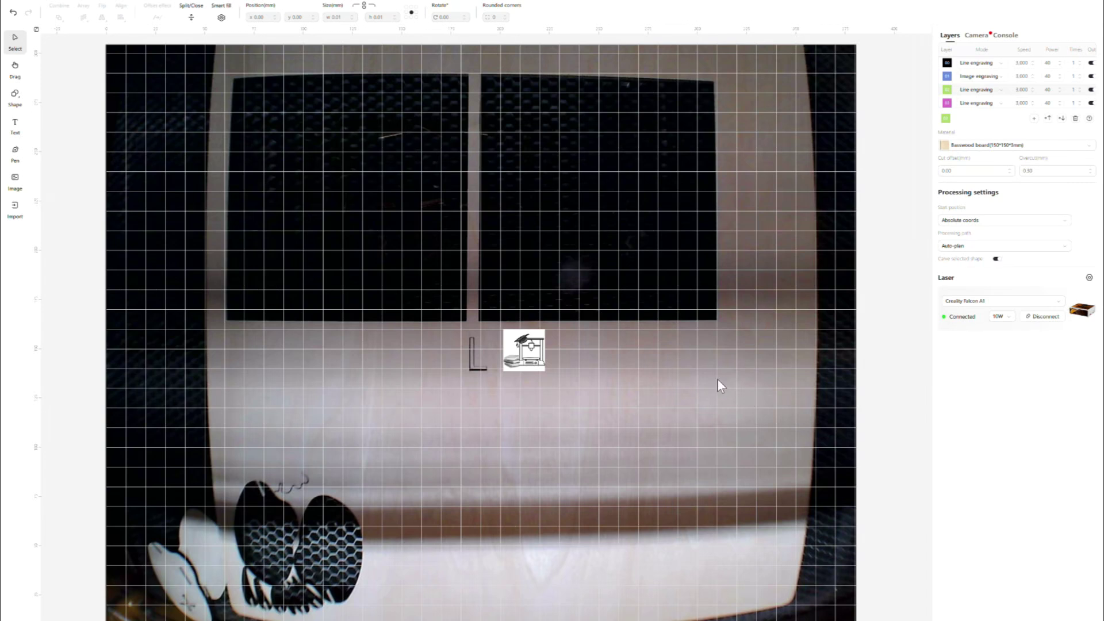
{"action": "left_click_drag", "start_coordinate": [523, 349], "coordinate": [423, 344]}
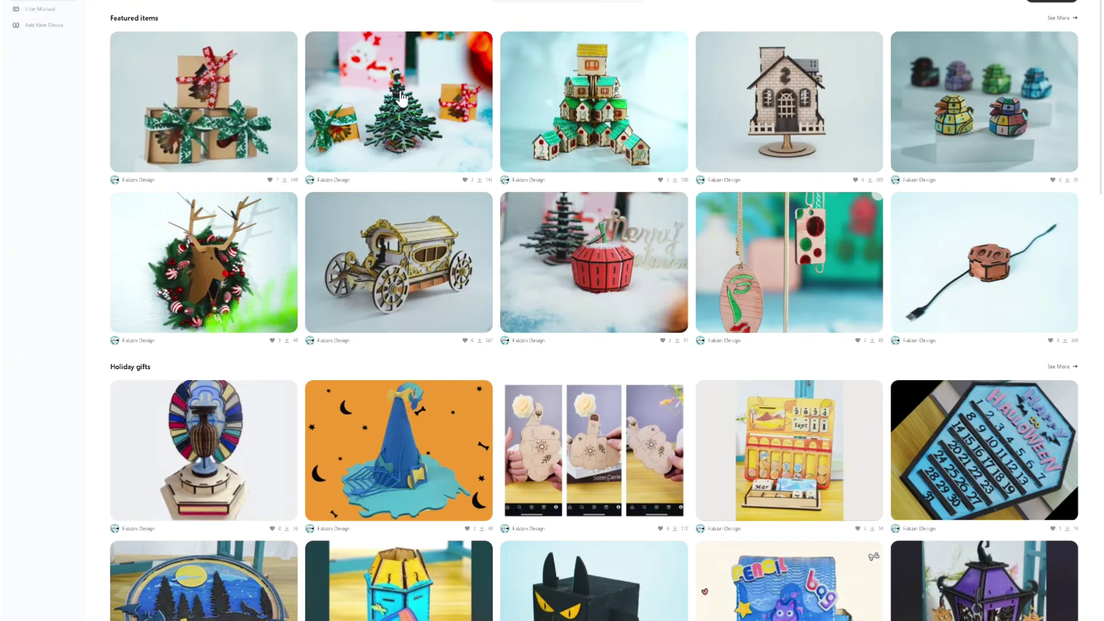
{"action": "scroll", "coordinate": [519, 403], "scroll_direction": "down", "scroll_amount": 2}
{"action": "scroll", "coordinate": [519, 404], "scroll_direction": "down", "scroll_amount": 8}
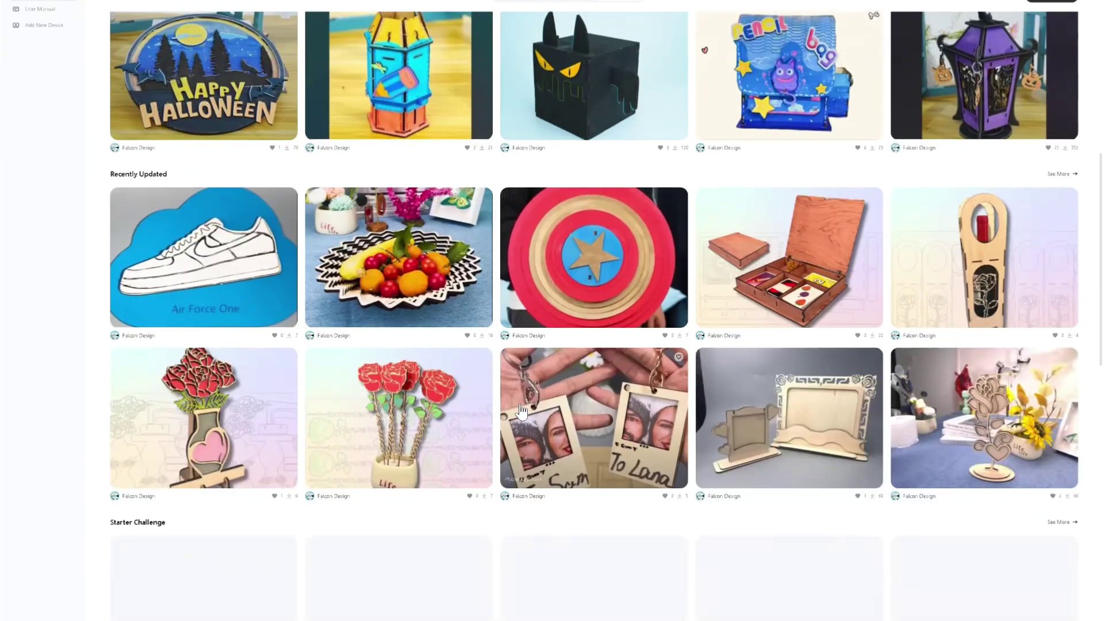
{"action": "scroll", "coordinate": [520, 411], "scroll_direction": "down", "scroll_amount": 8}
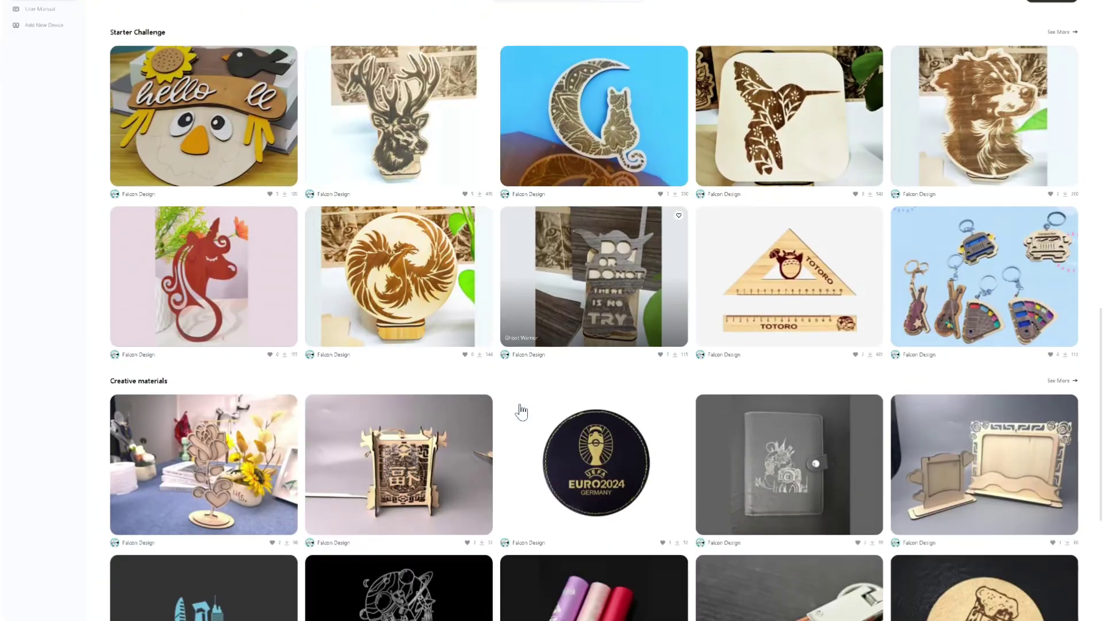
{"action": "scroll", "coordinate": [521, 409], "scroll_direction": "down", "scroll_amount": 5}
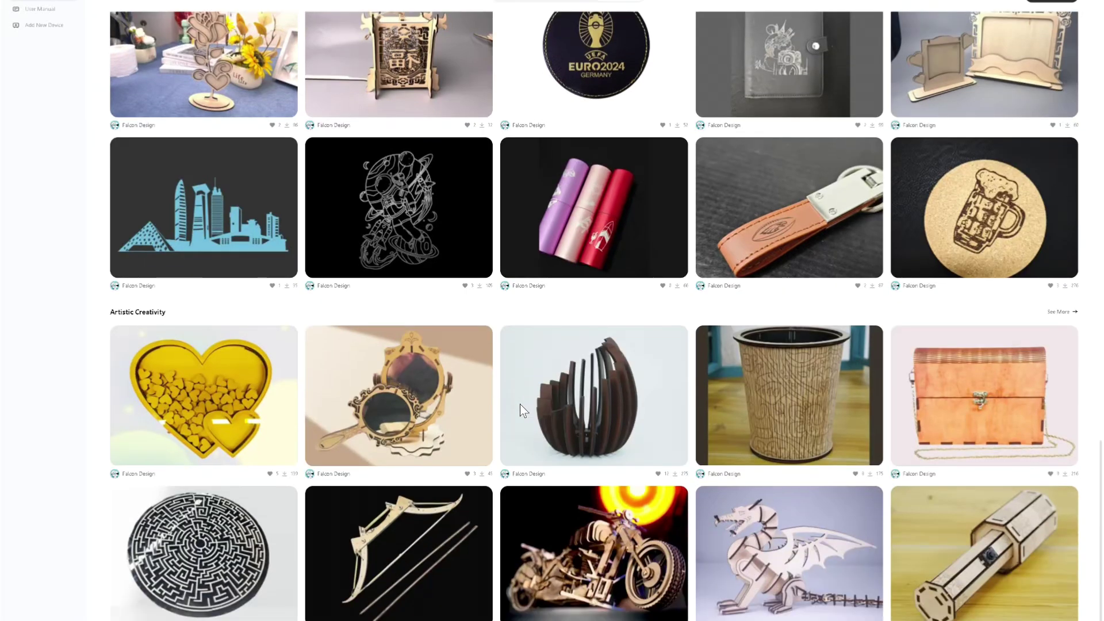
{"action": "scroll", "coordinate": [520, 403], "scroll_direction": "up", "scroll_amount": 6}
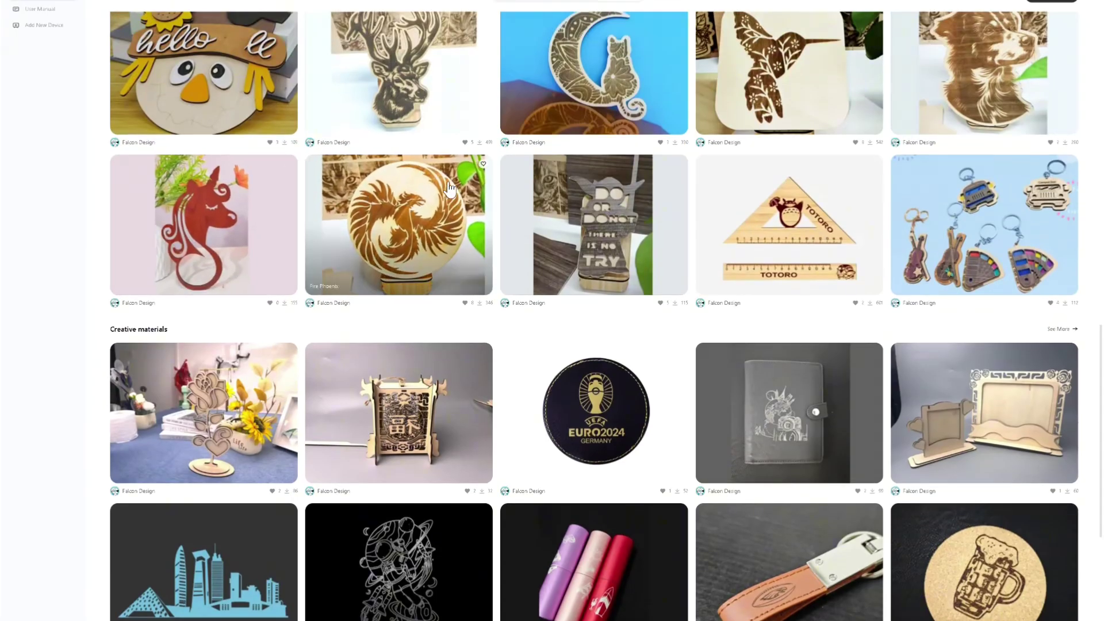
{"action": "scroll", "coordinate": [419, 163], "scroll_direction": "up", "scroll_amount": 7}
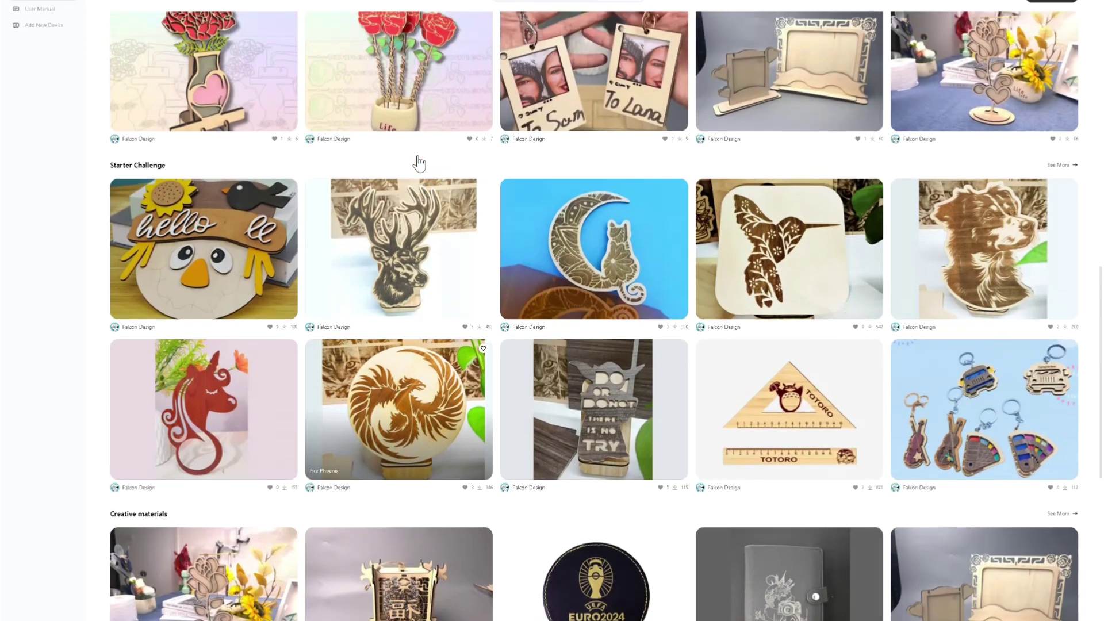
{"action": "scroll", "coordinate": [419, 162], "scroll_direction": "up", "scroll_amount": 5}
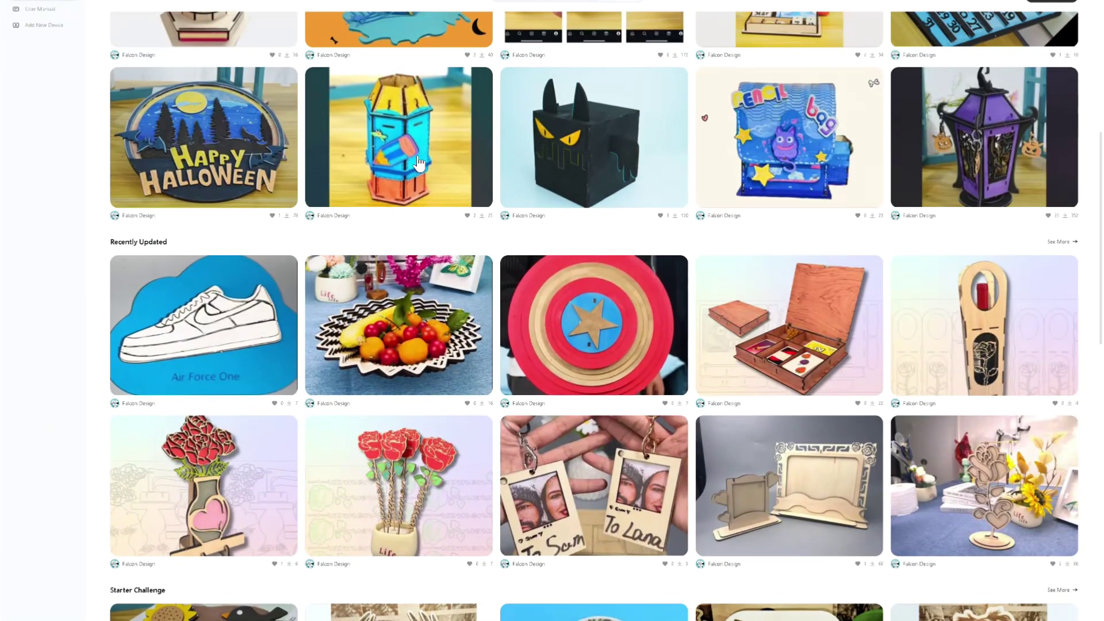
{"action": "scroll", "coordinate": [419, 163], "scroll_direction": "up", "scroll_amount": 4}
{"action": "scroll", "coordinate": [442, 86], "scroll_direction": "up", "scroll_amount": 3}
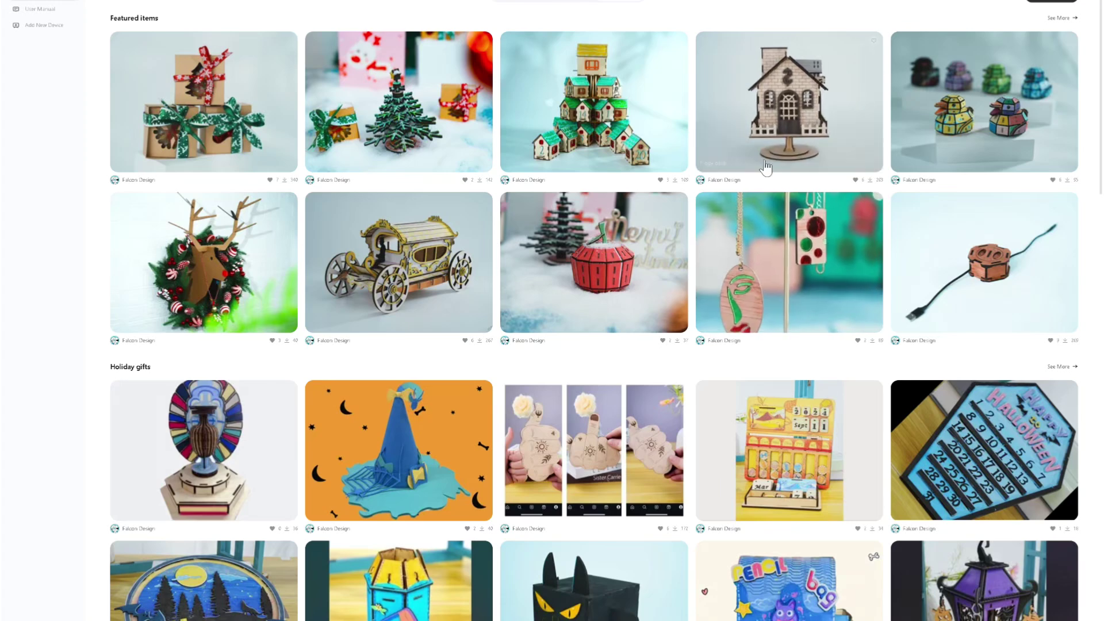
- Make the Piggy bank house library project and confirm loading it as a new project
{"action": "left_click", "coordinate": [797, 107]}
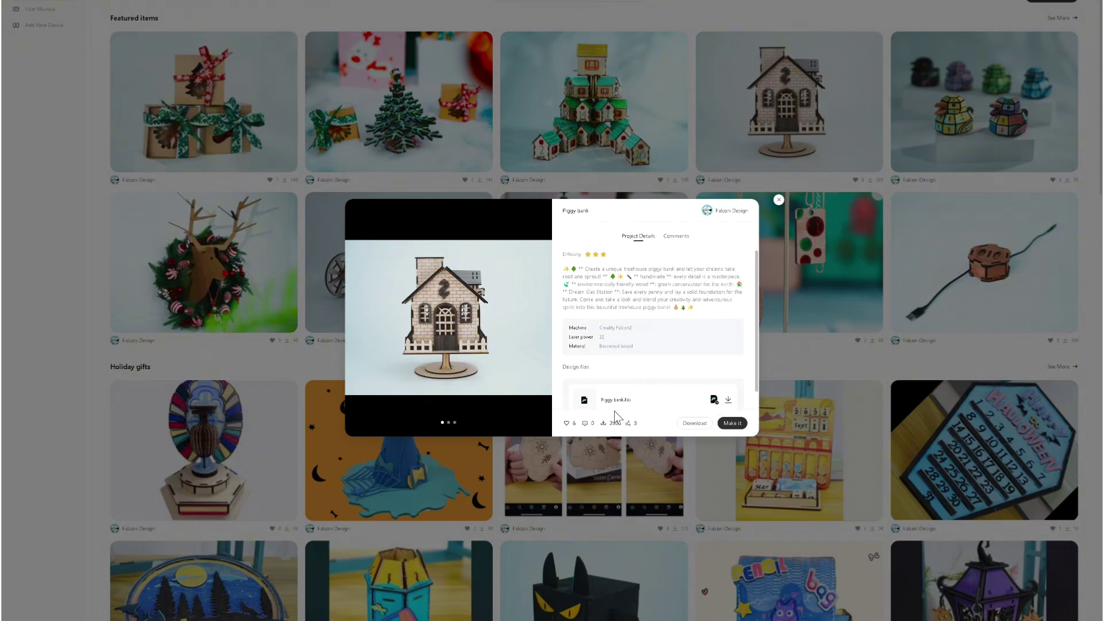
{"action": "left_click", "coordinate": [732, 423]}
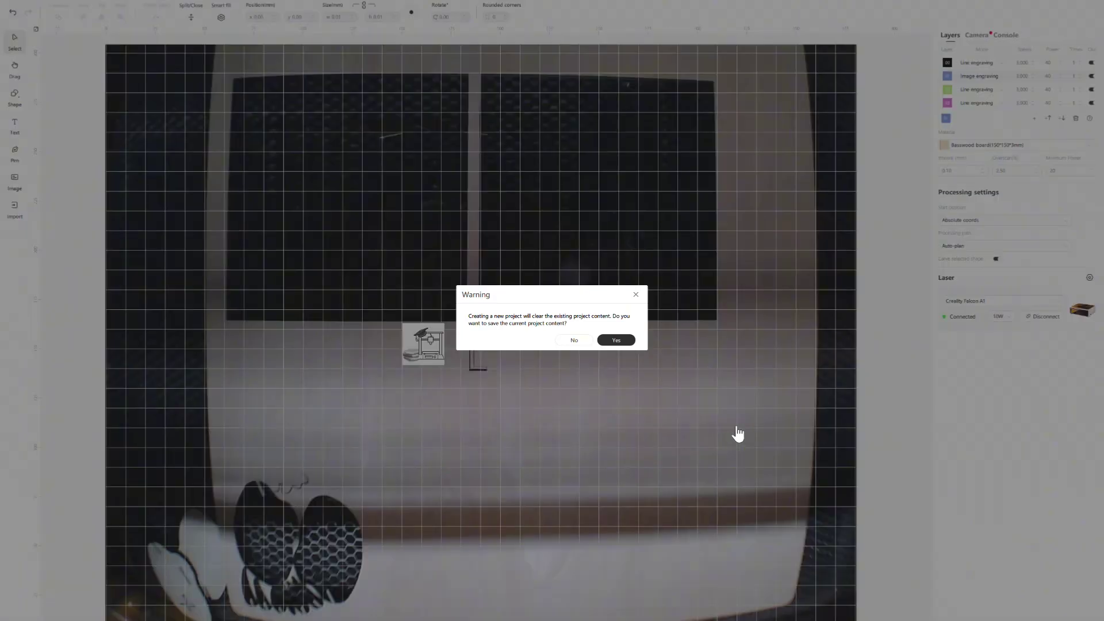
{"action": "left_click", "coordinate": [600, 340]}
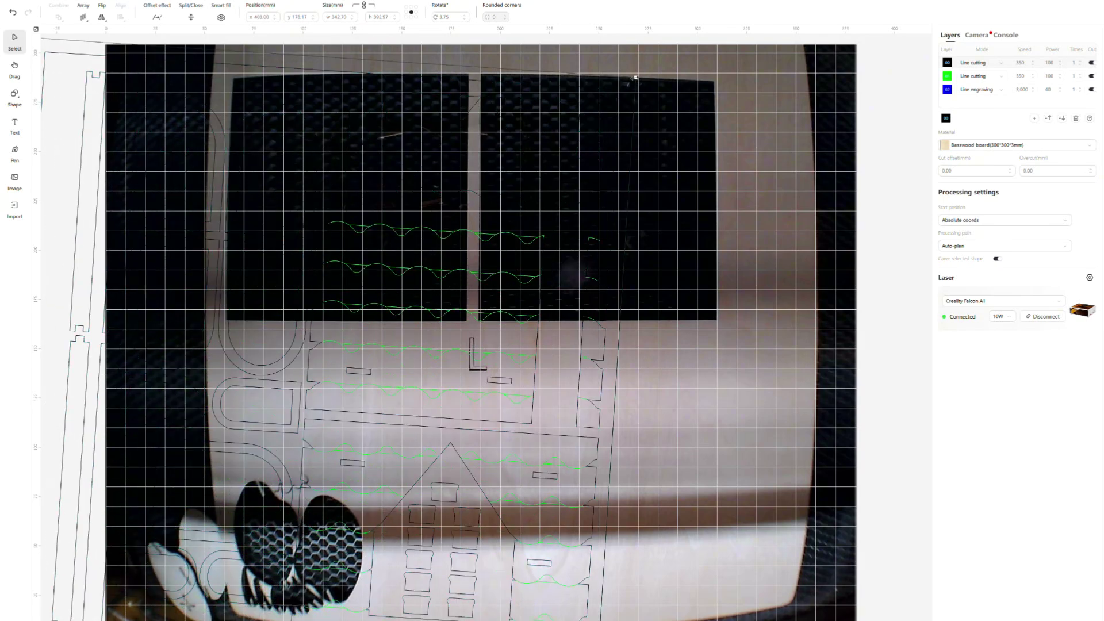
- Scale the piggy bank design down to about 175 × 344 mm and centre it on the camera view
{"action": "left_click_drag", "start_coordinate": [634, 77], "coordinate": [305, 131]}
{"action": "left_click_drag", "start_coordinate": [156, 362], "coordinate": [559, 250]}
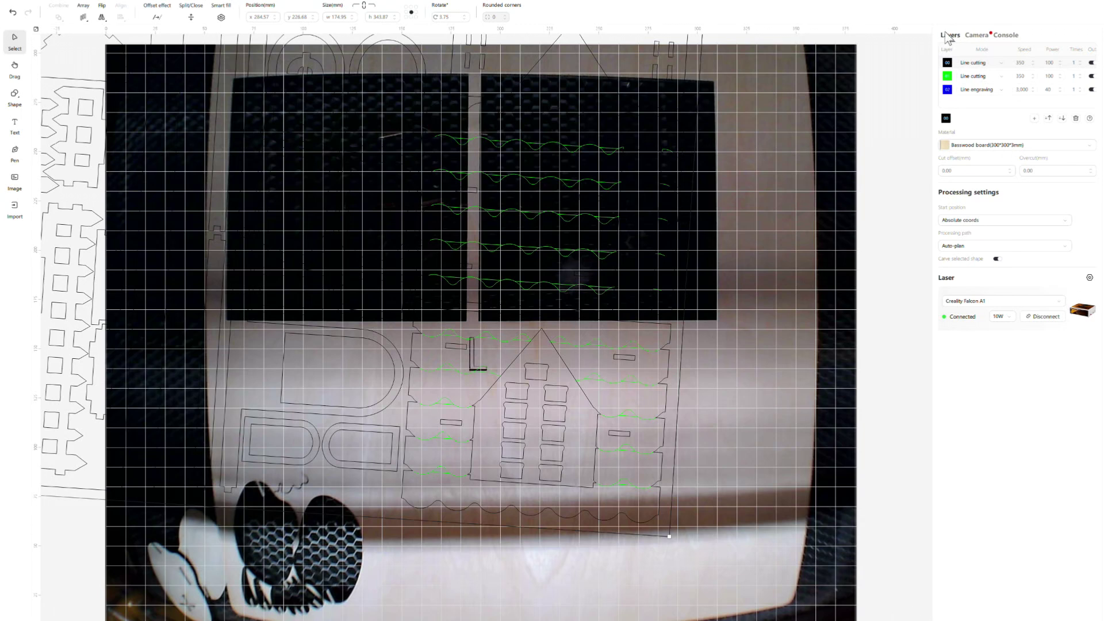
- Check the console, switch the framing laser on in Frame settings, and open Design Space Settings
{"action": "left_click", "coordinate": [1007, 36]}
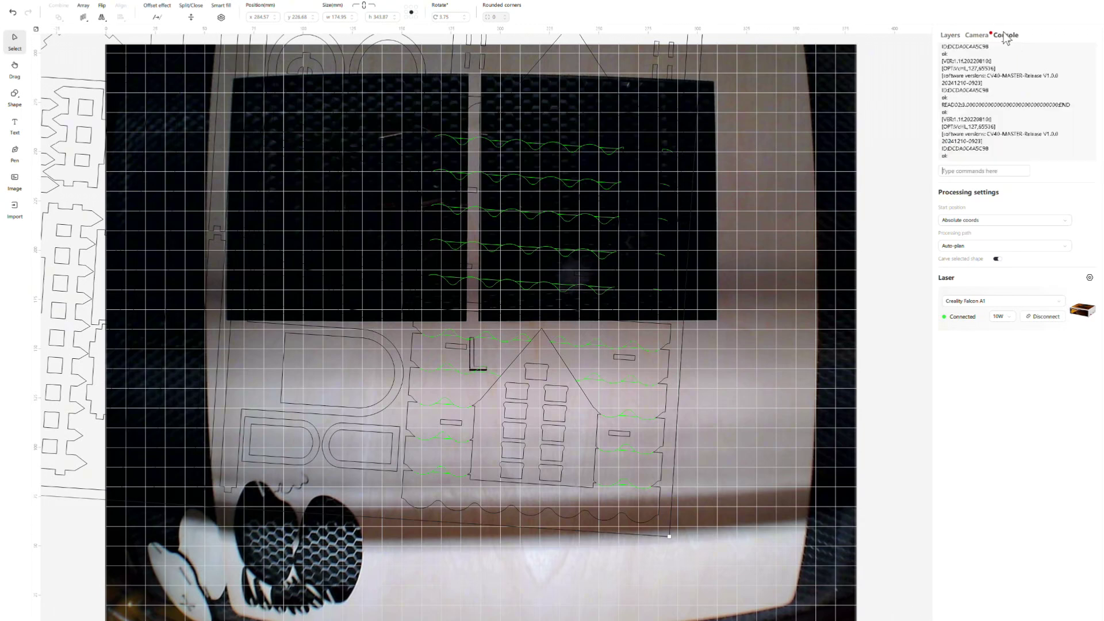
{"action": "left_click", "coordinate": [953, 34]}
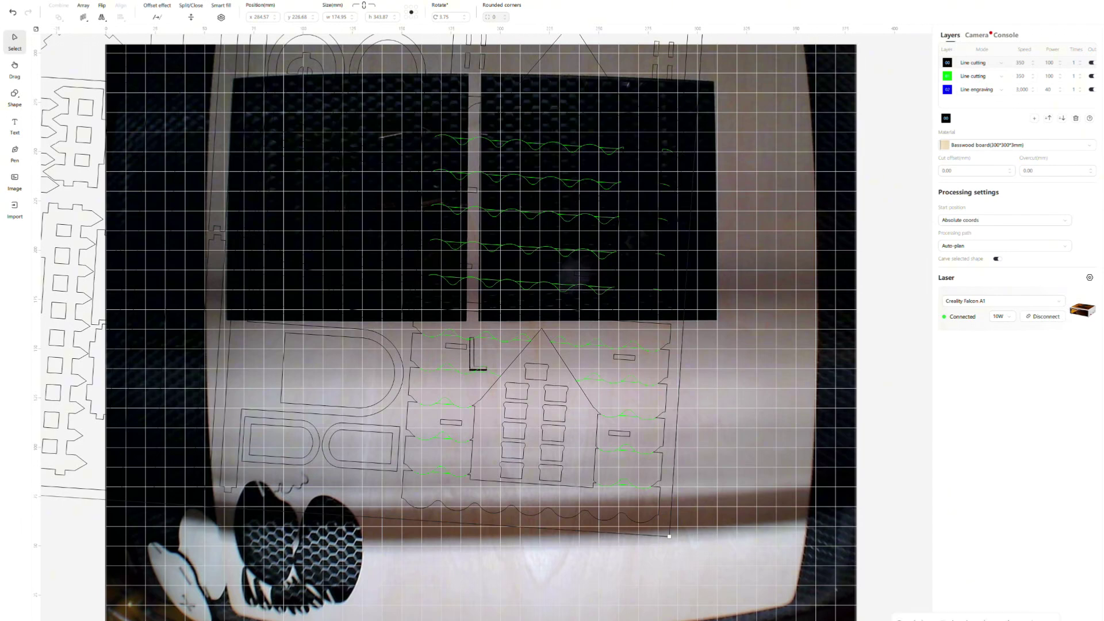
{"action": "left_click", "coordinate": [914, 618]}
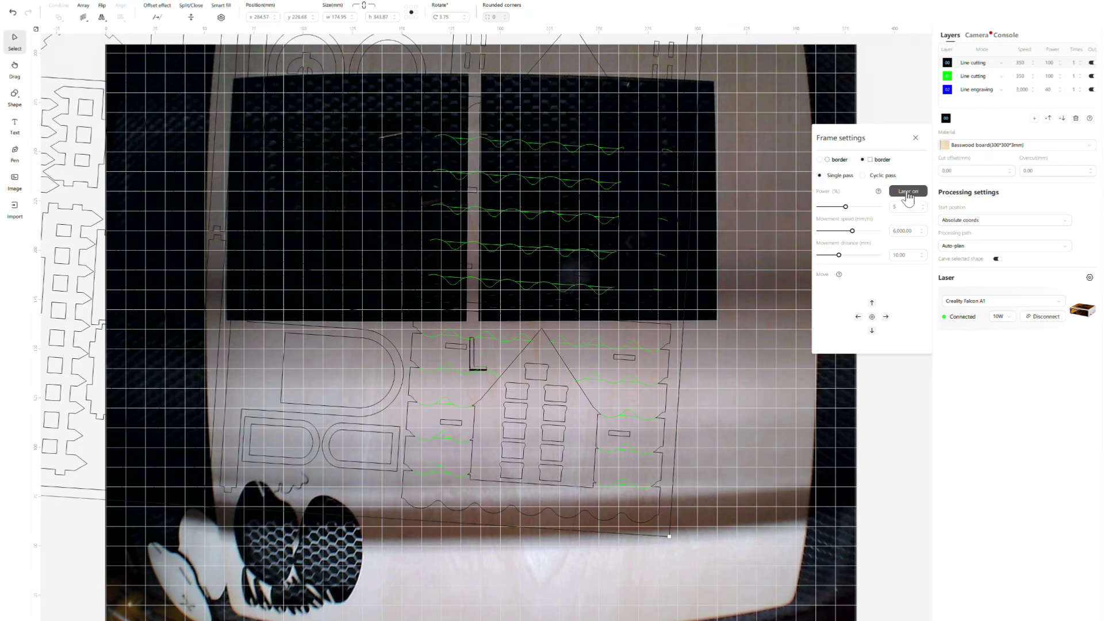
{"action": "left_click", "coordinate": [902, 206]}
{"action": "left_click", "coordinate": [906, 191]}
{"action": "left_click", "coordinate": [915, 137]}
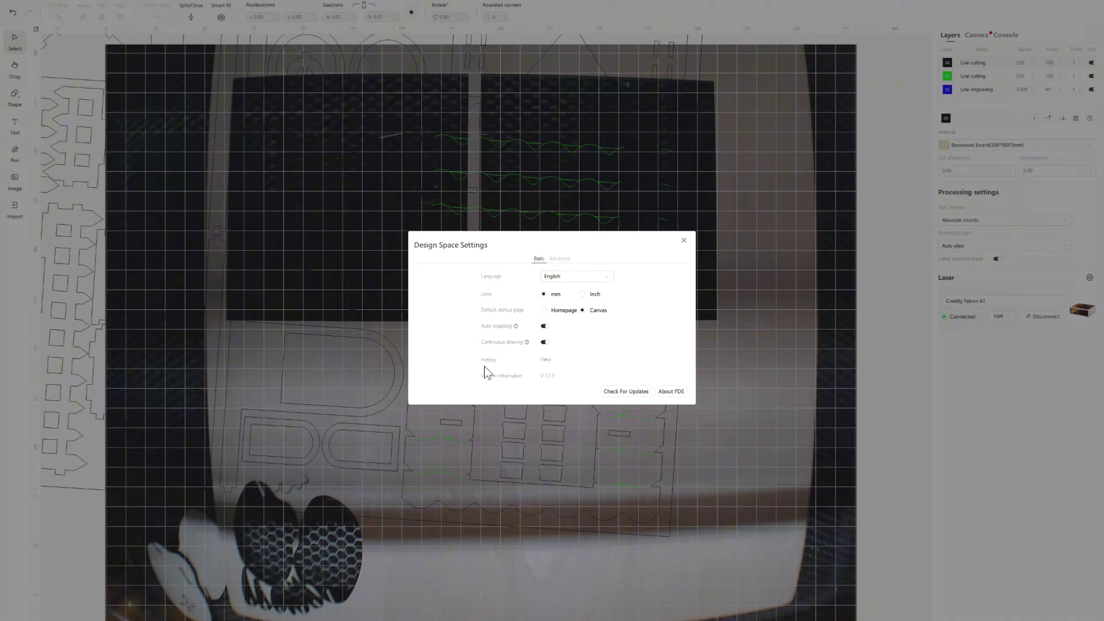
{"action": "left_click", "coordinate": [545, 360]}
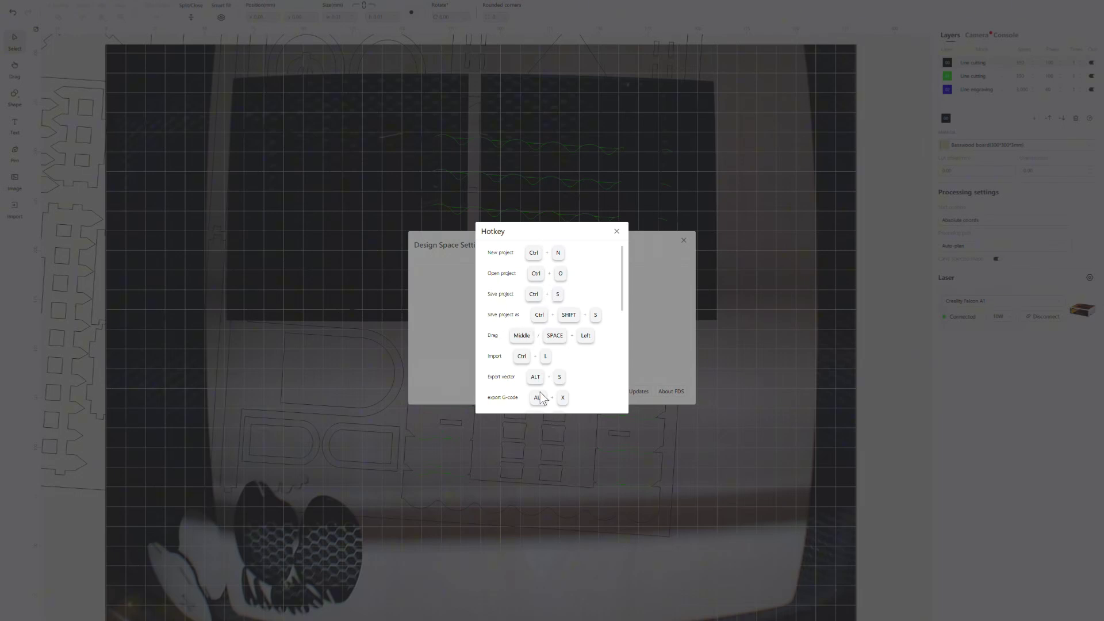
{"action": "left_click", "coordinate": [616, 232]}
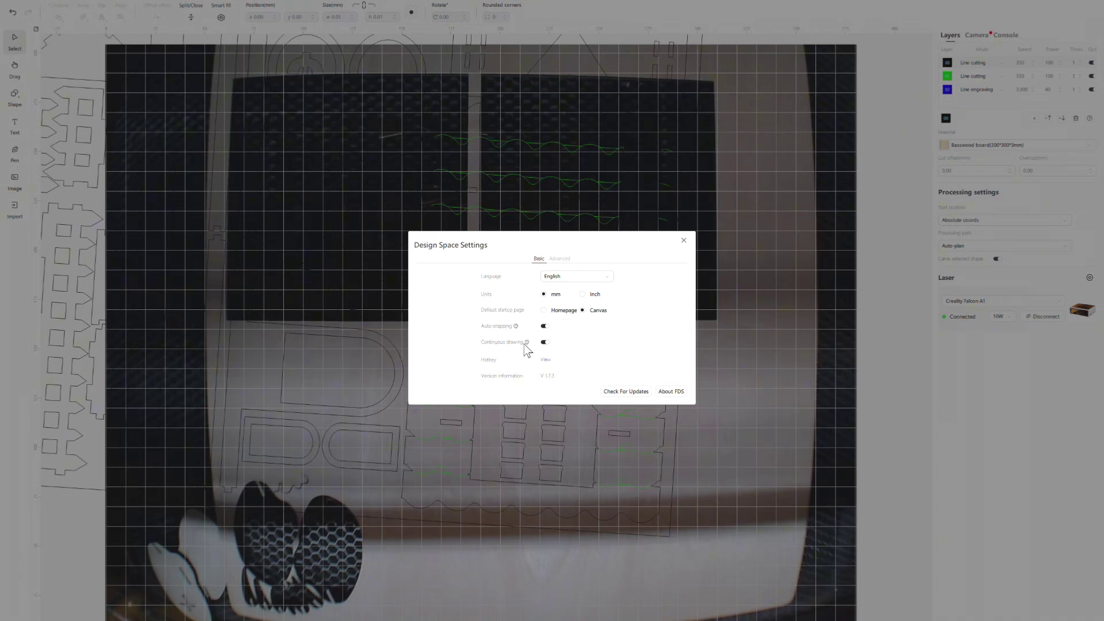
- On the Advanced tab, turn Enable rotation on and then back off
{"action": "mouse_move", "coordinate": [528, 343]}
{"action": "left_click", "coordinate": [560, 260]}
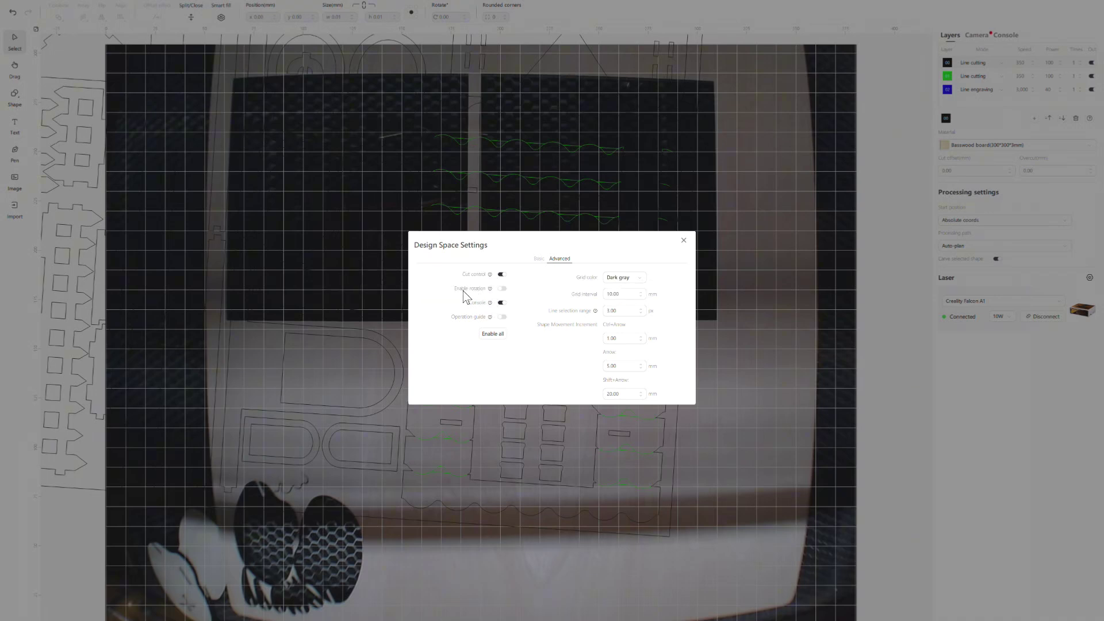
{"action": "left_click", "coordinate": [502, 289]}
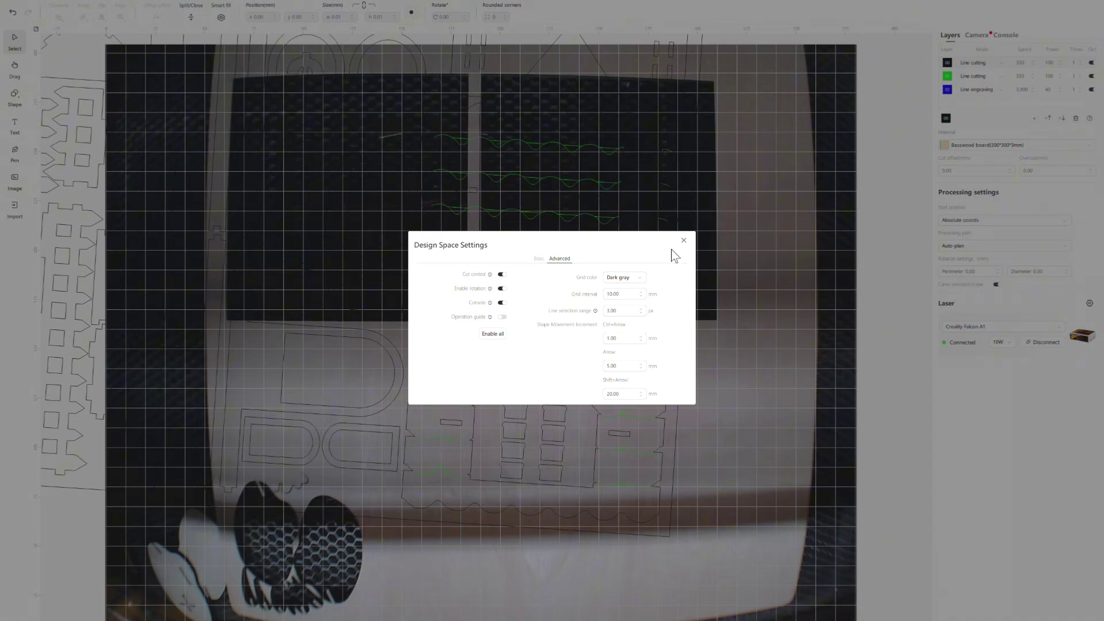
{"action": "left_click", "coordinate": [503, 289]}
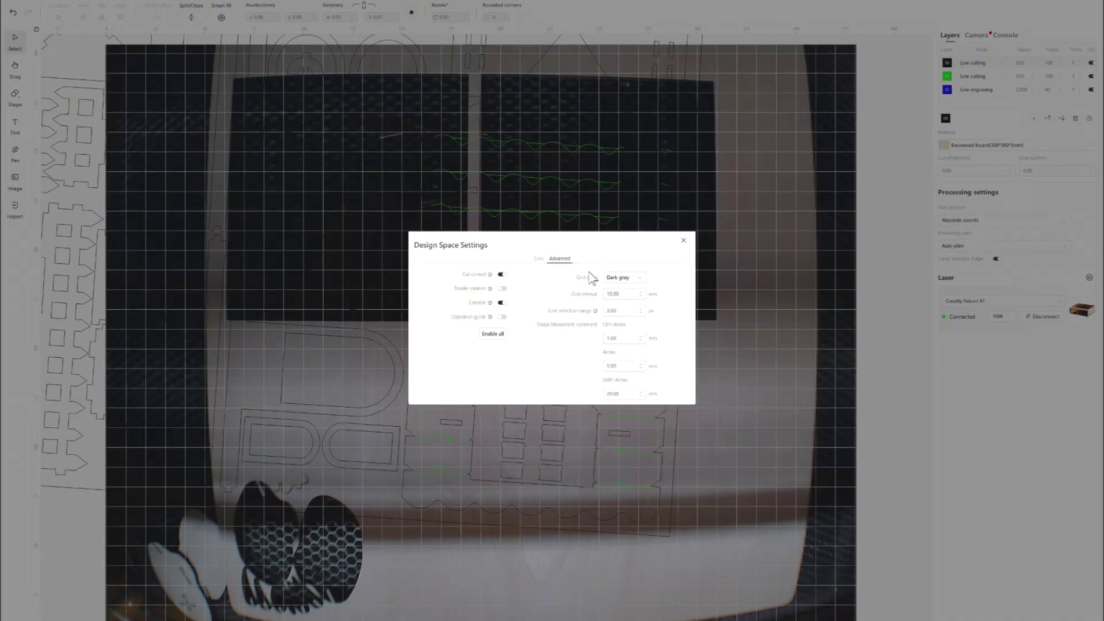
- Show the Grid color options, leaving Dark gray selected
{"action": "left_click", "coordinate": [641, 277]}
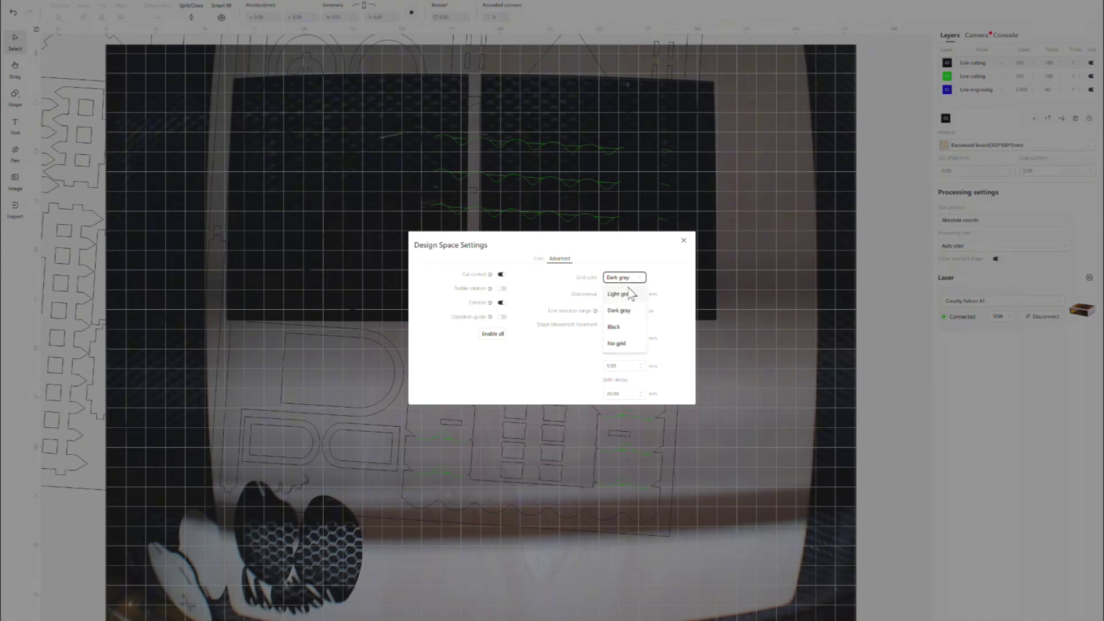